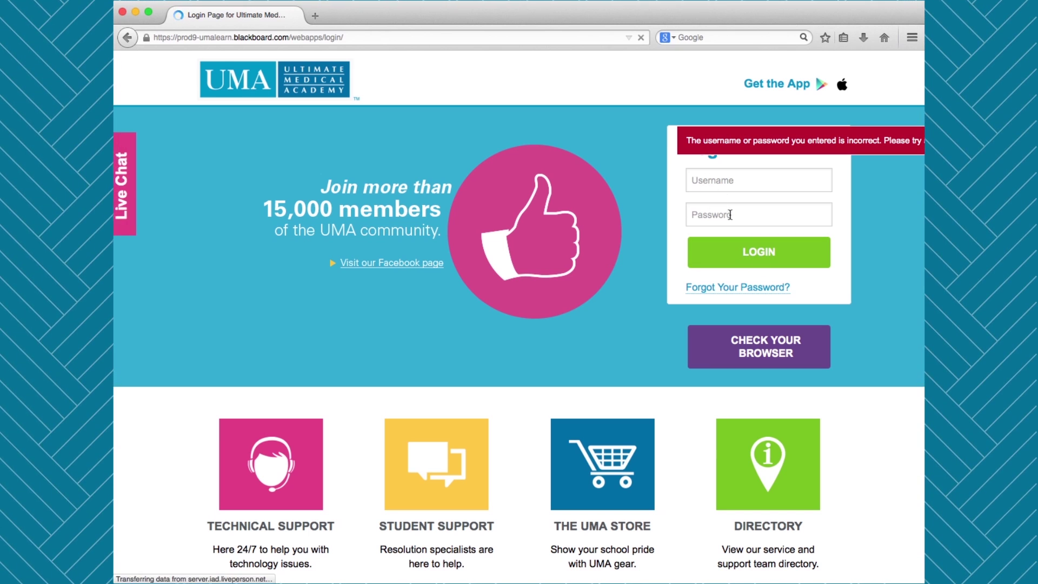
Step: Open the 'Forgot Your Password?' recovery form after the rejected login
click(762, 291)
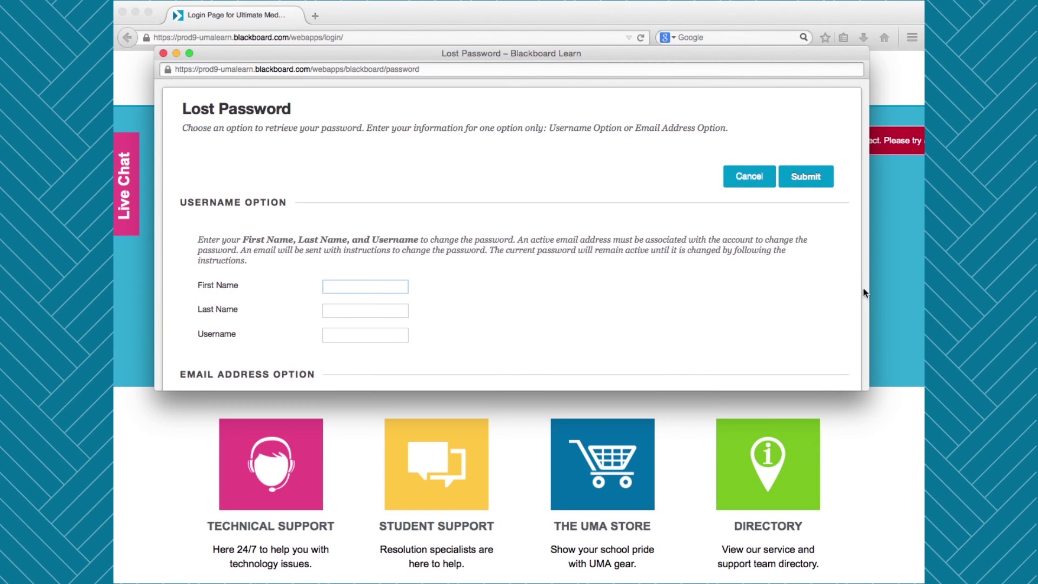
Step: Submit the Username Option reset request with first name, last name and username
click(393, 284)
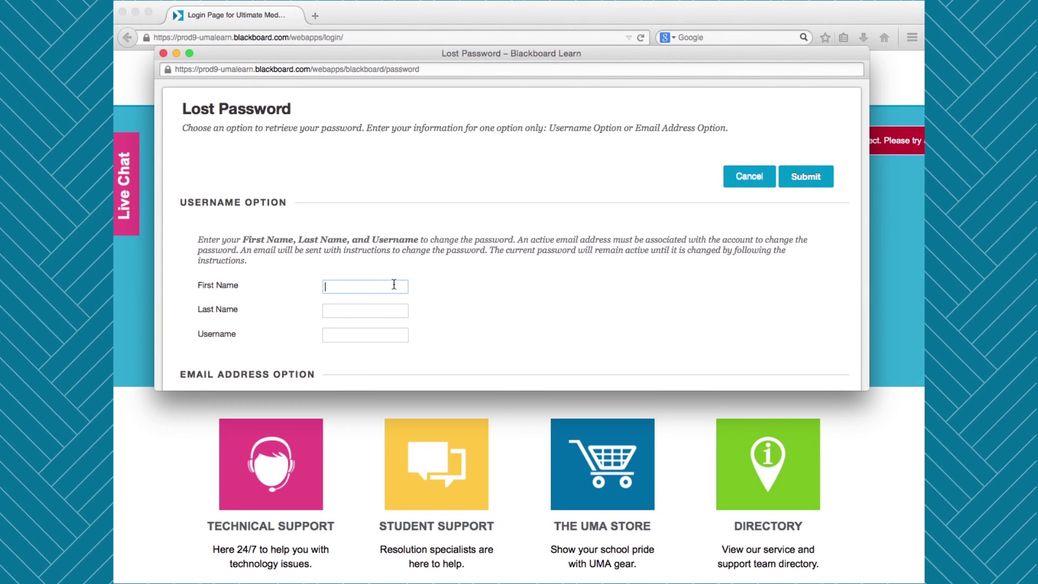
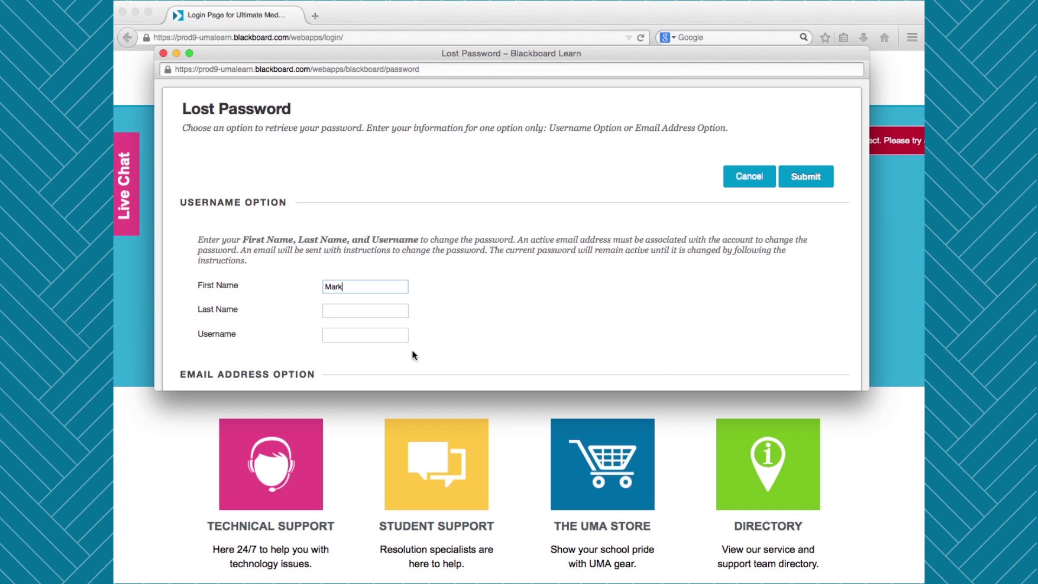
key(Tab)
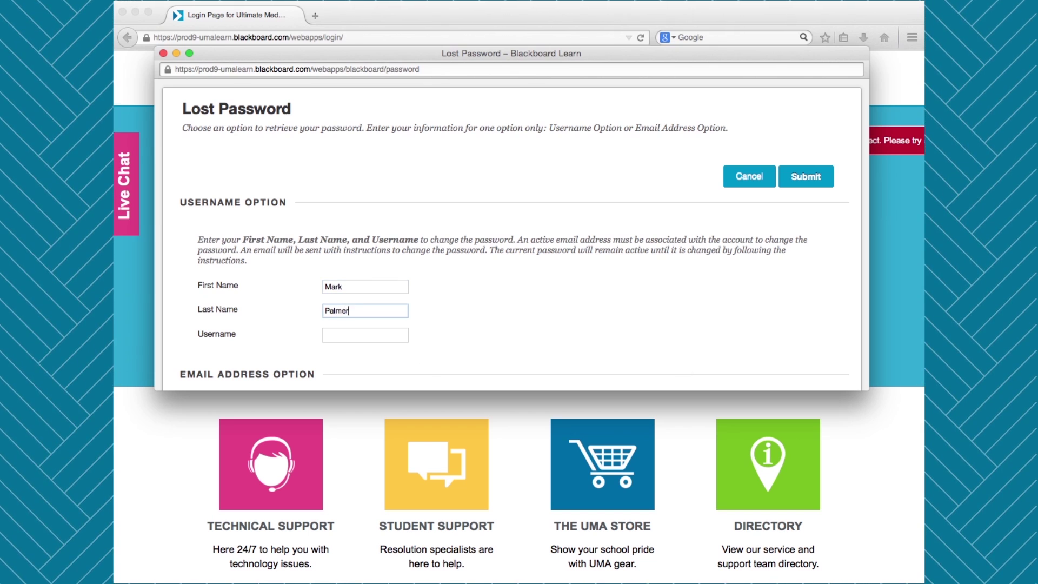
click(342, 337)
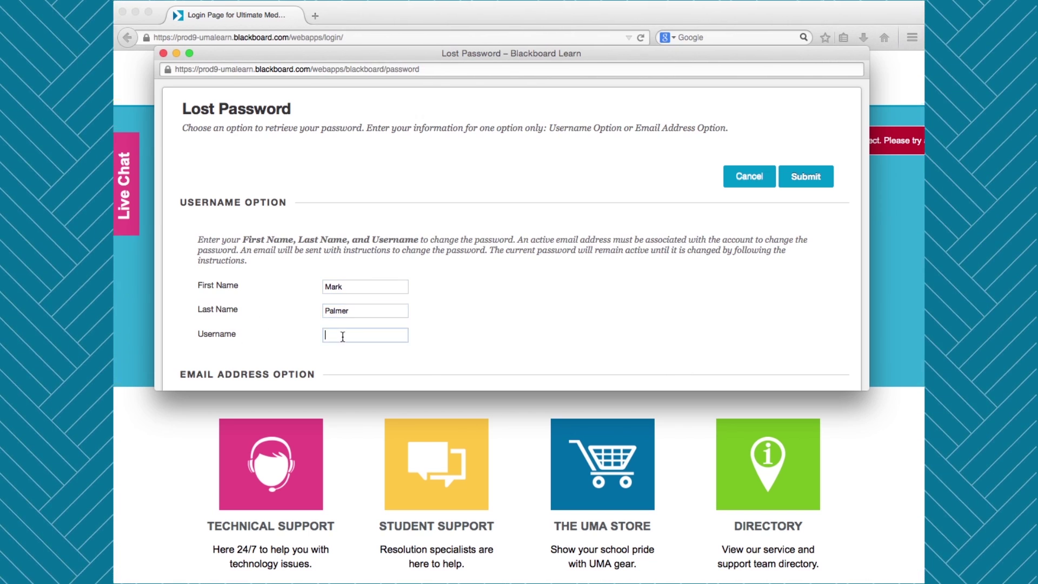
scroll(487, 244, down, 2)
click(804, 109)
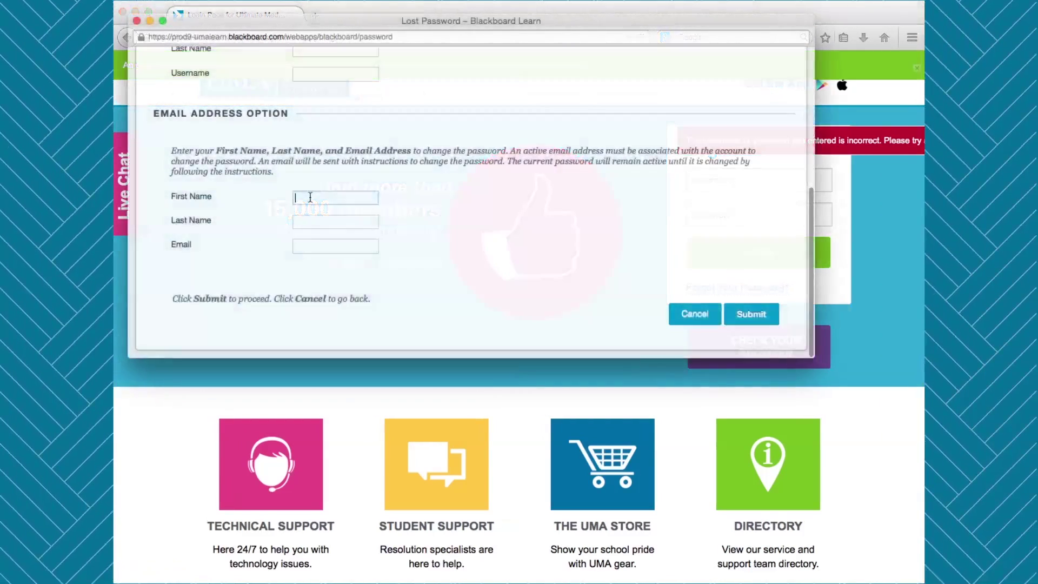
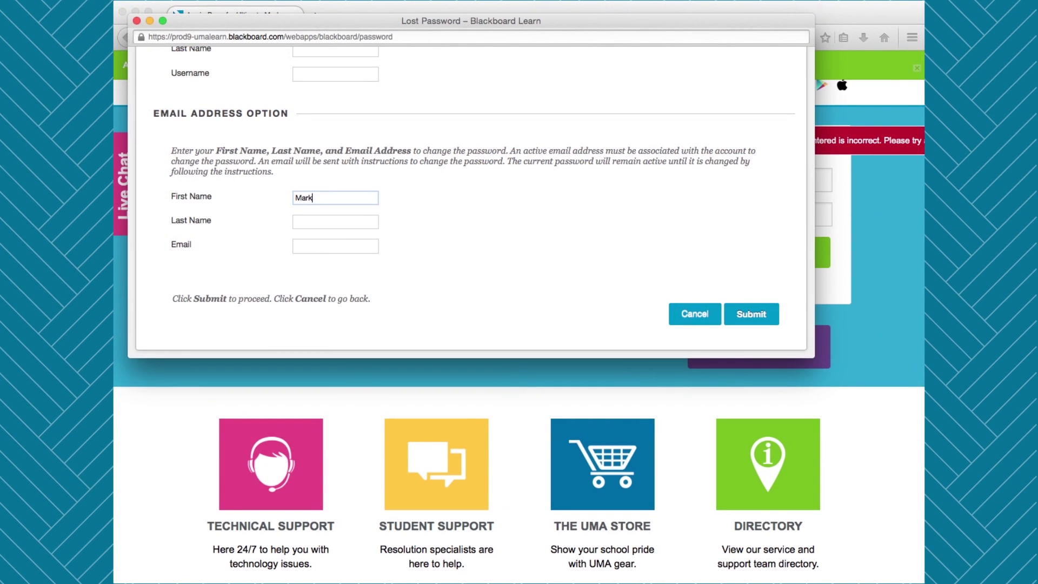
Step: Submit the Email Address Option reset request with first name, last name and email
click(341, 221)
click(325, 245)
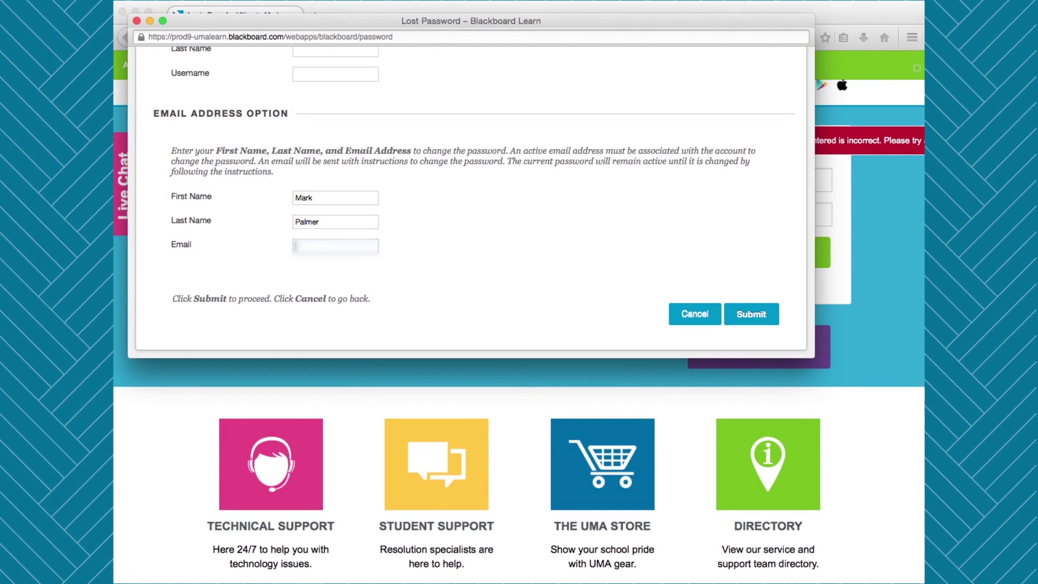
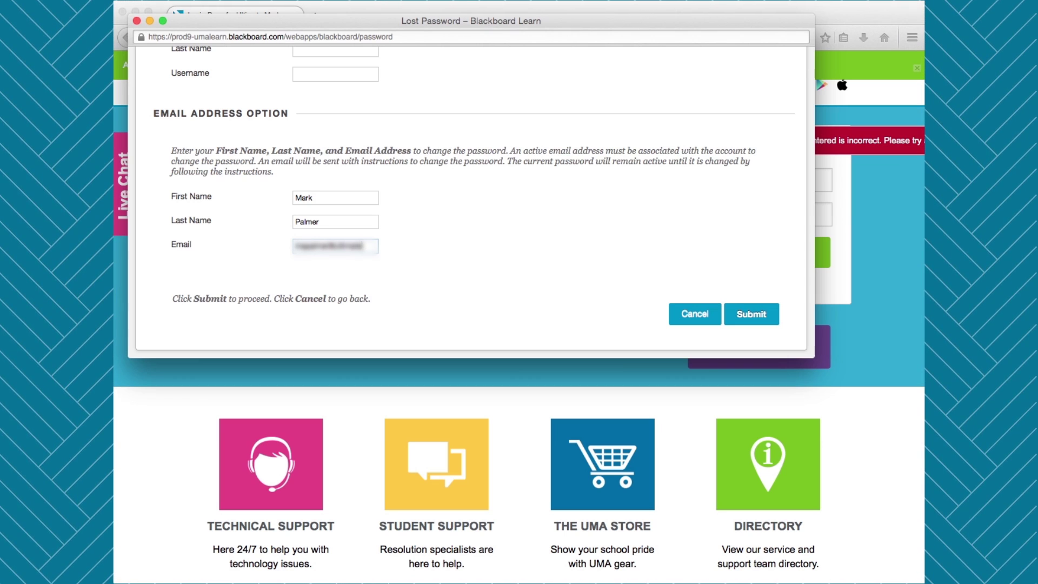
click(748, 314)
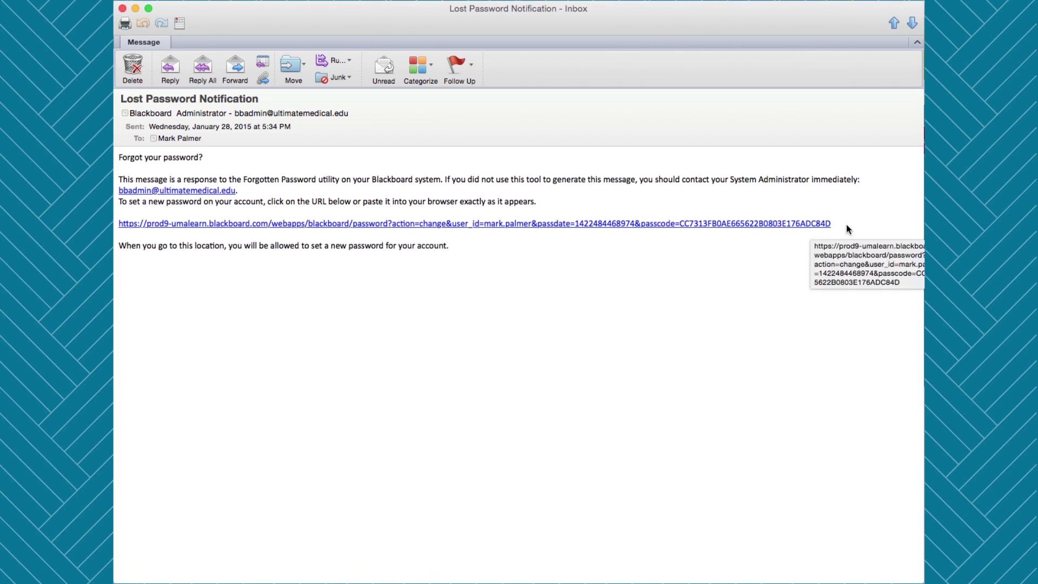
Step: Select the full password-reset URL in the Lost Password Notification email
drag(848, 229, 118, 226)
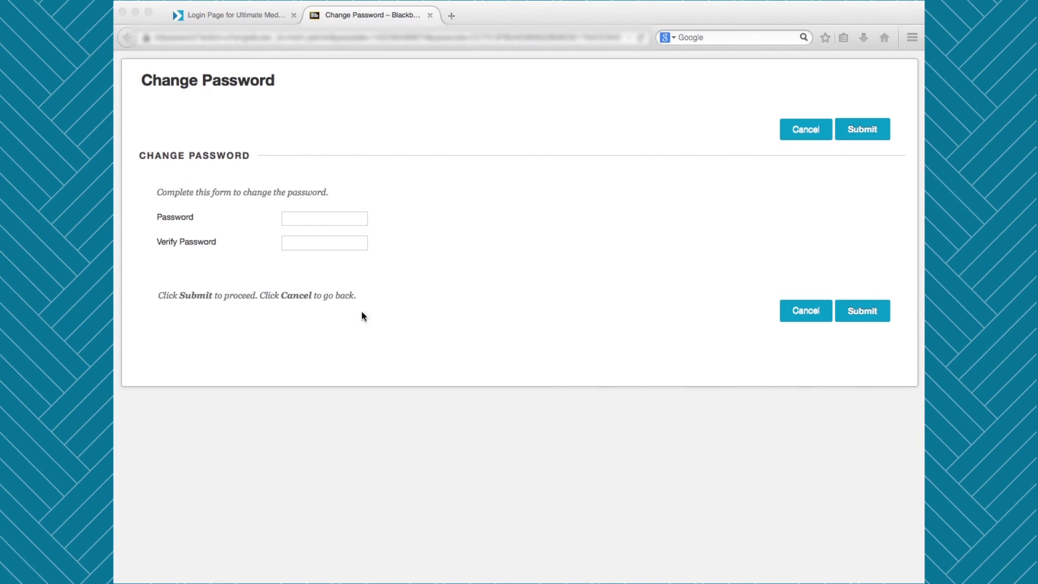
Step: Enter the new password in both Password and Verify Password fields
click(317, 220)
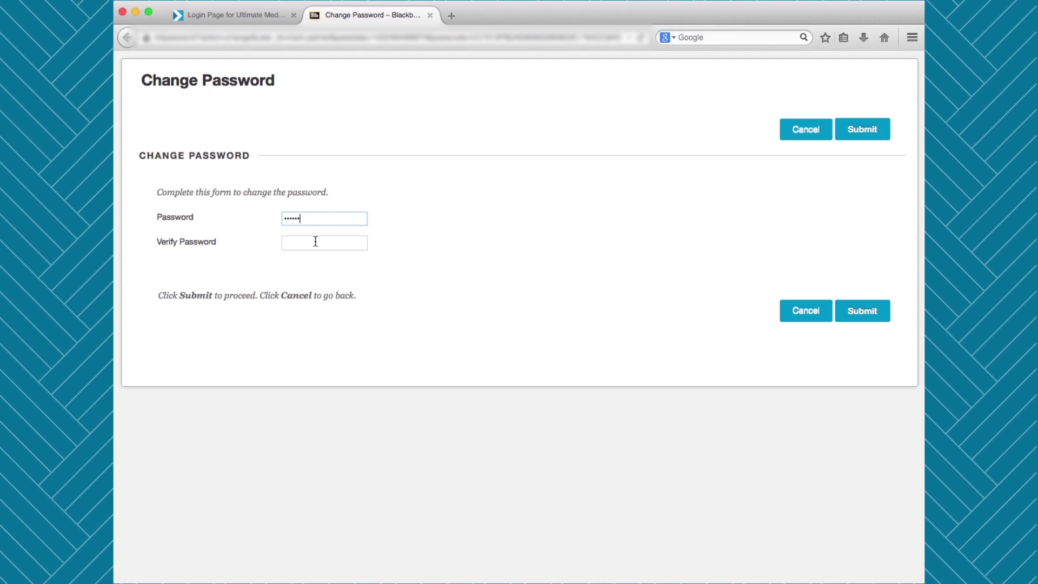
click(315, 241)
text(******)
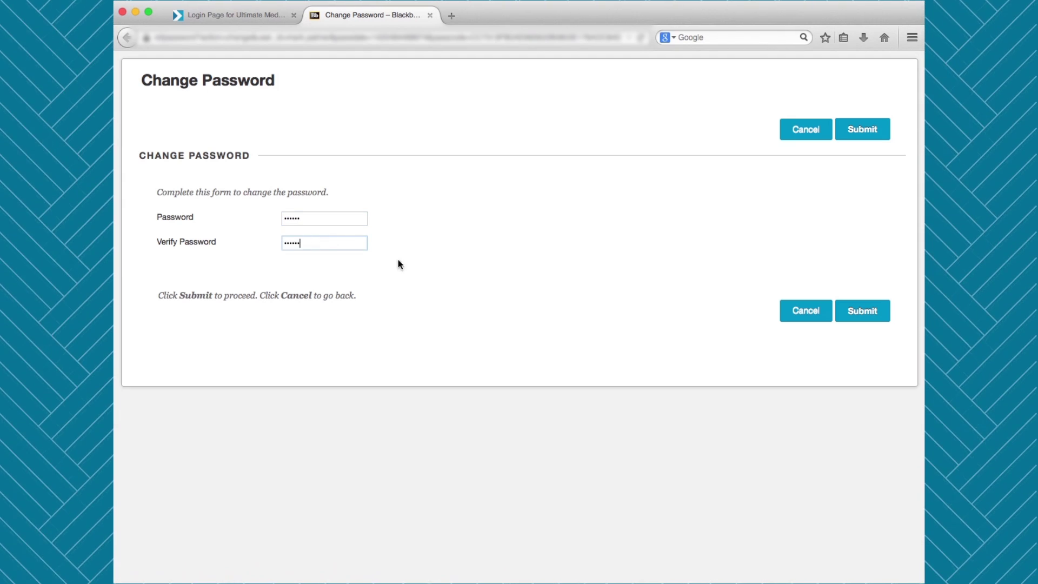
Step: Save the new password, then enter the username on Password Update and continue to login
click(865, 314)
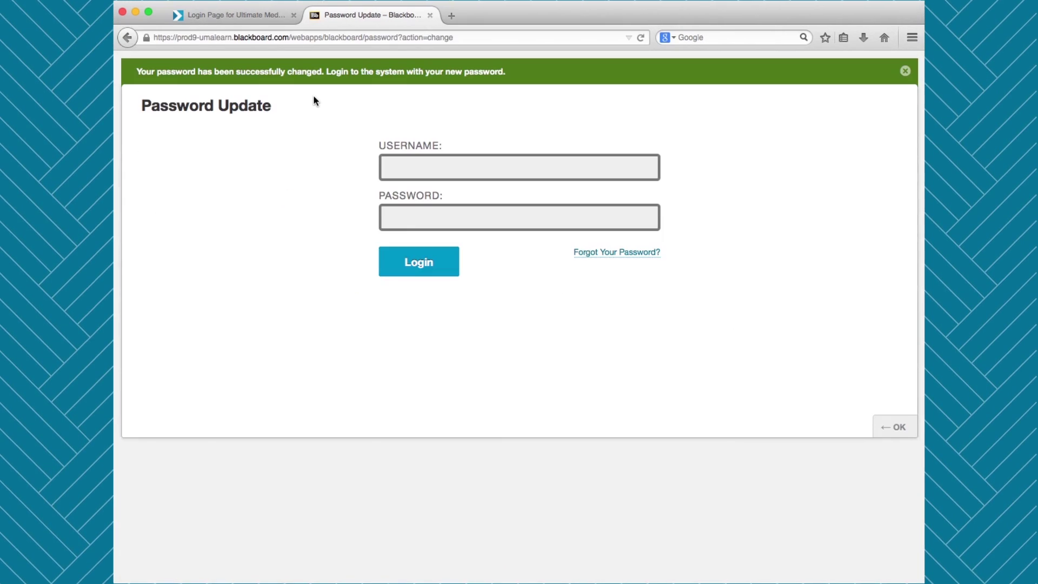
click(427, 168)
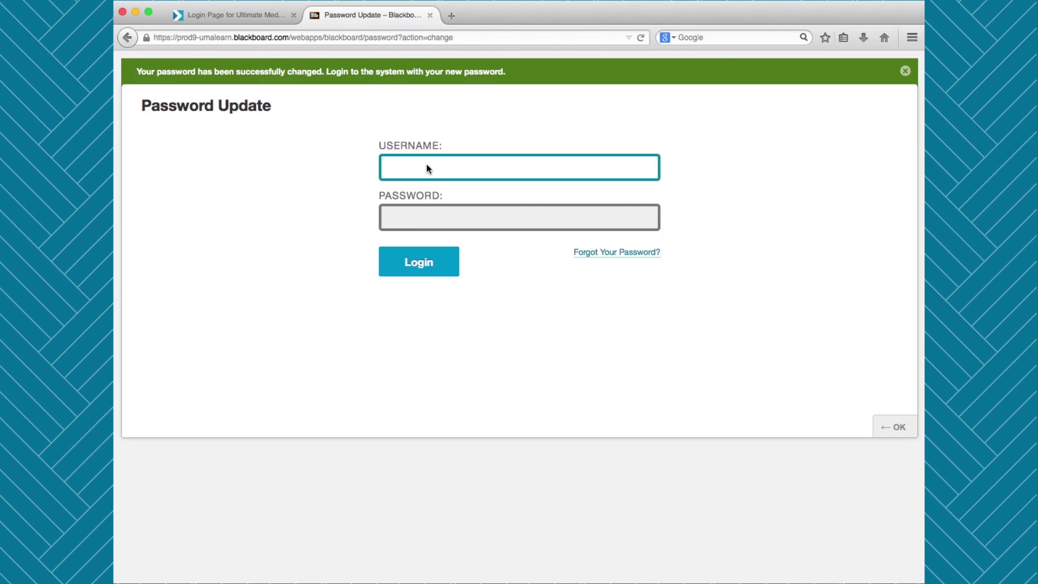
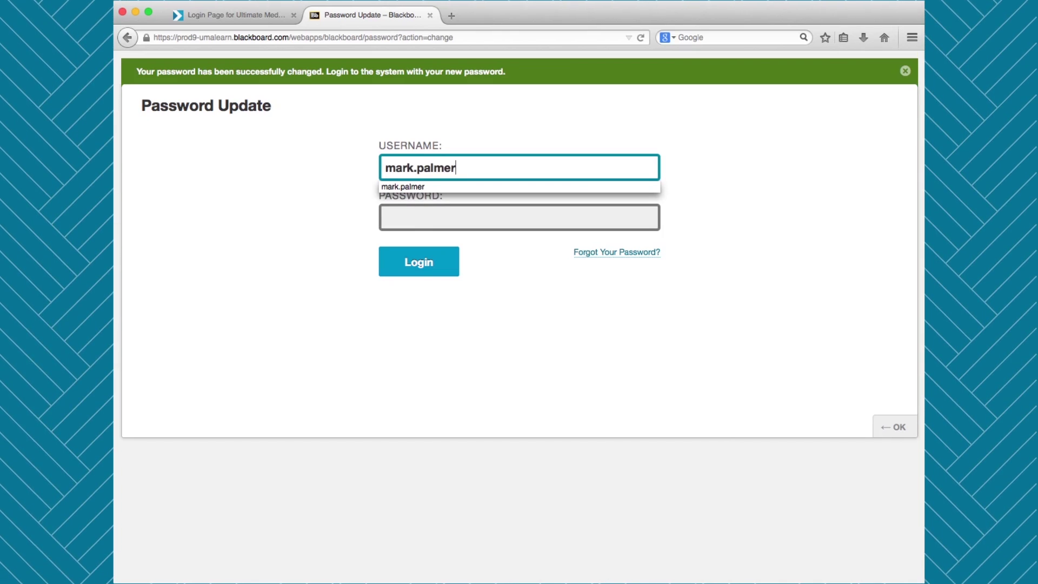
click(408, 221)
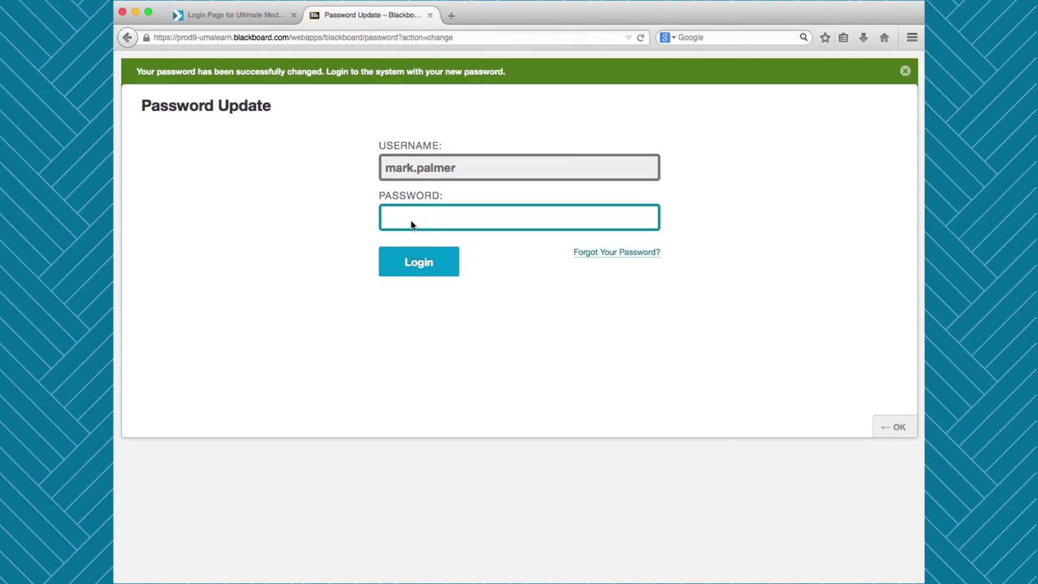
click(414, 262)
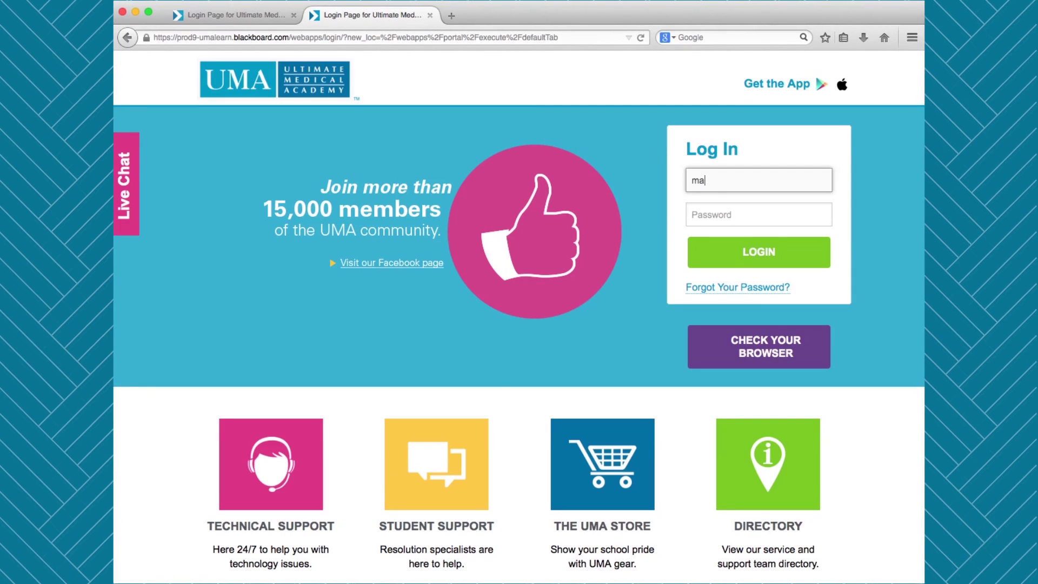
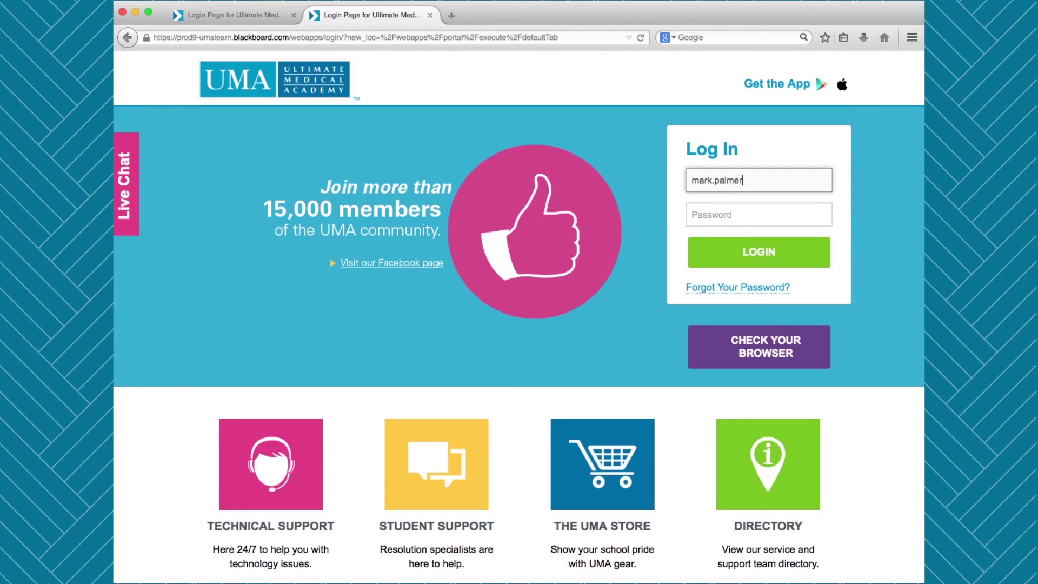
Step: Log in to UMA Blackboard with the username and new password
click(726, 216)
text(******)
click(730, 252)
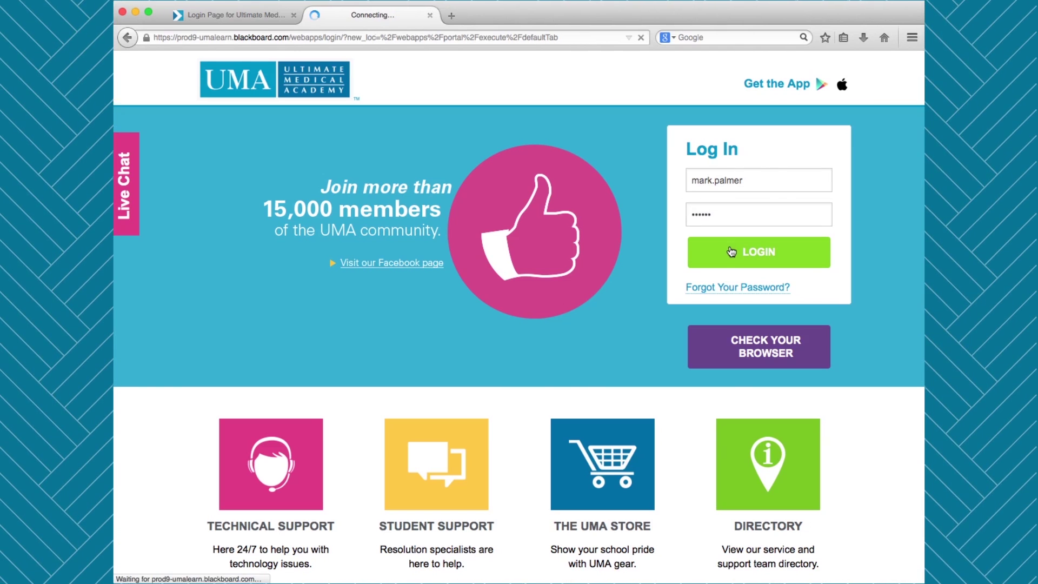